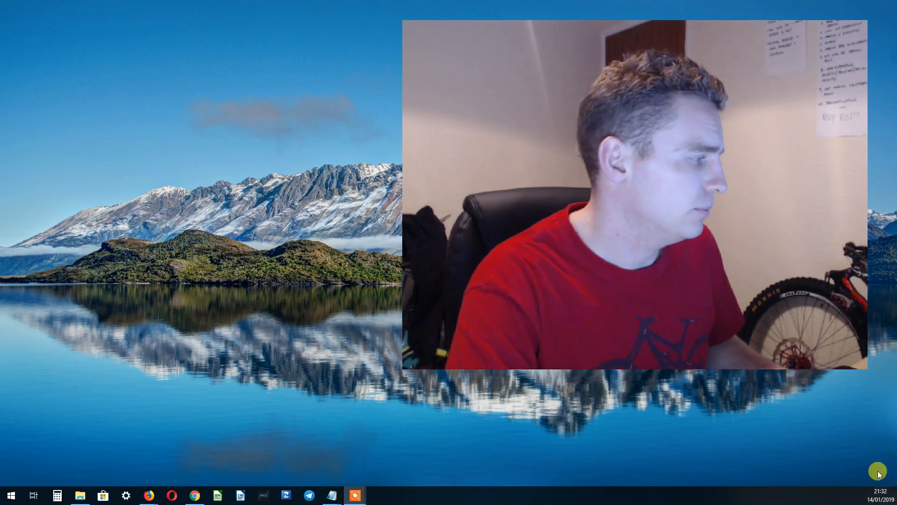
# Bring up the Icecream recorder control bar and hide the webcam overlay from the desktop.
pyautogui.moveTo(352, 498)
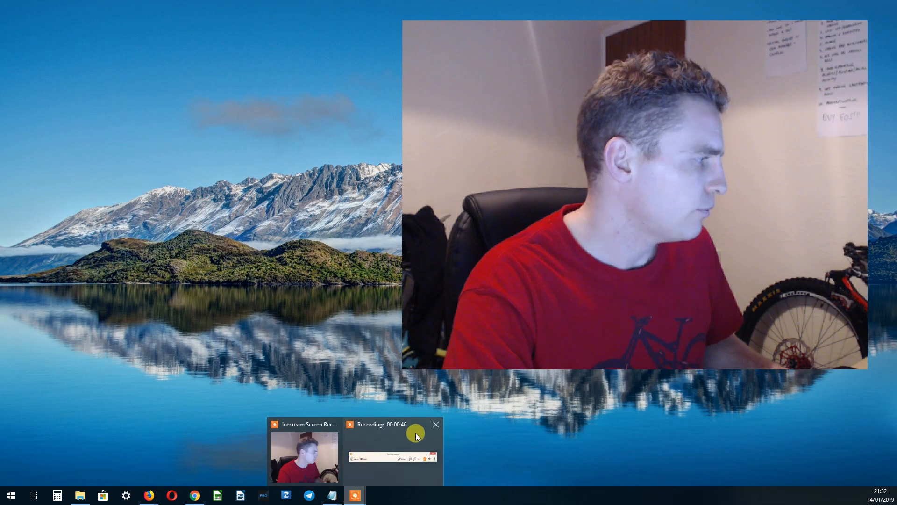
pyautogui.click(409, 444)
pyautogui.click(840, 481)
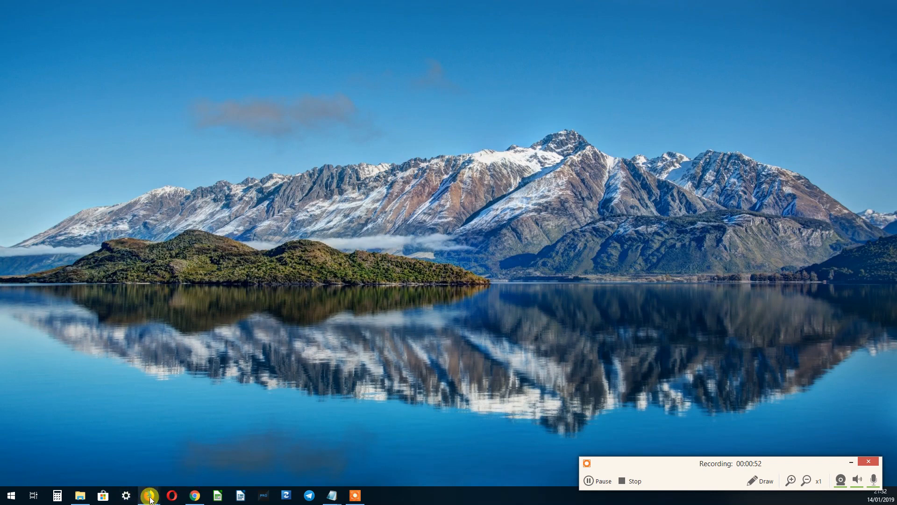
pyautogui.moveTo(149, 494)
pyautogui.click(201, 442)
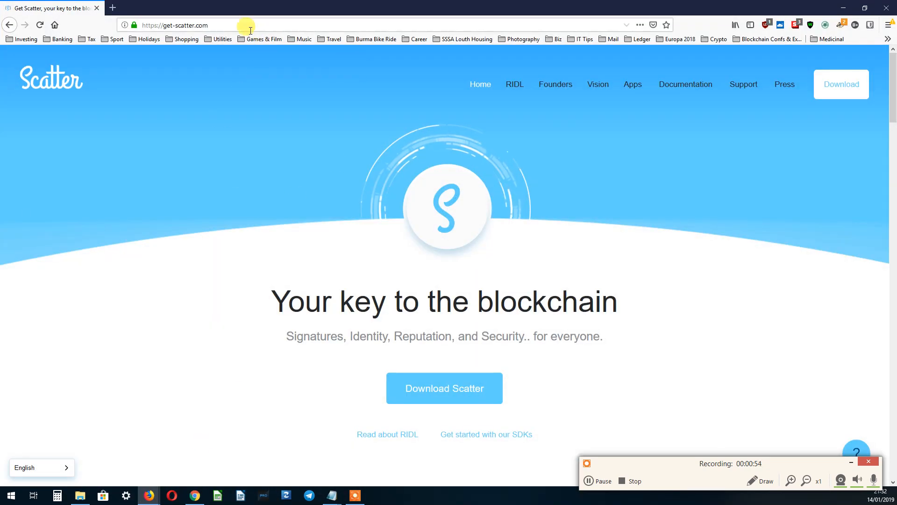
pyautogui.click(226, 26)
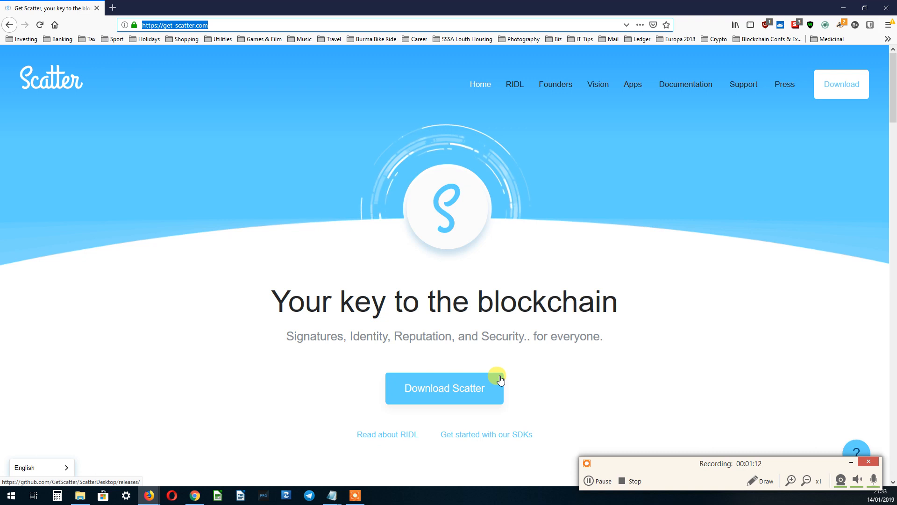
pyautogui.click(847, 7)
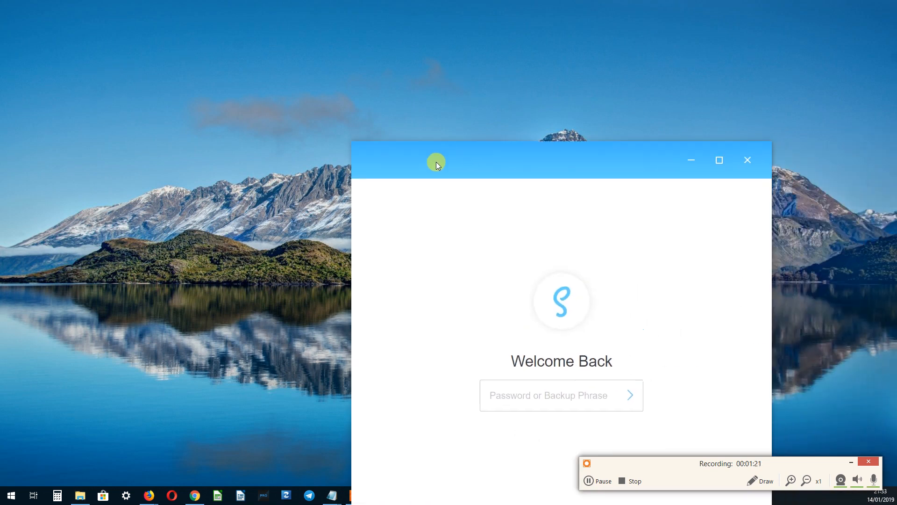
# Maximize Scatter and unlock the wallet with the pasted password to show the 759.7102 EOS balance.
pyautogui.moveTo(436, 162); pyautogui.dragTo(278, 4)
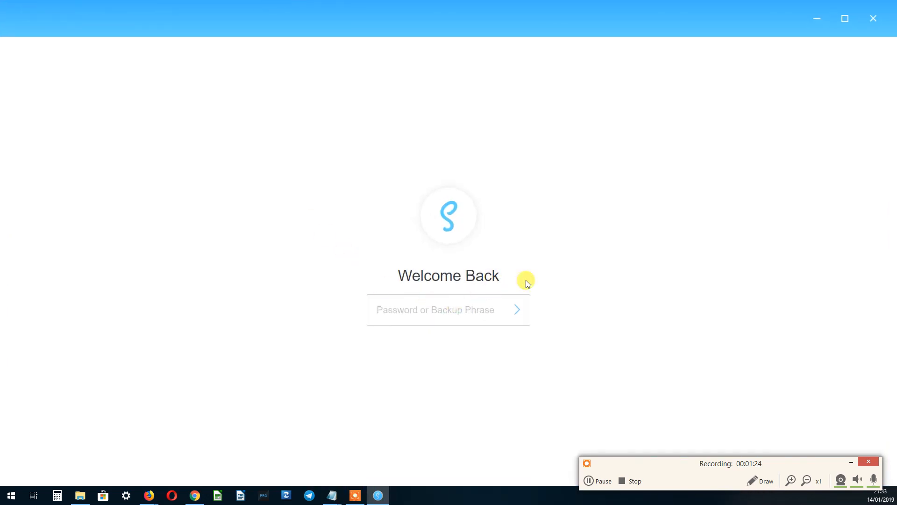
pyautogui.click(425, 311)
pyautogui.hotkey('ctrl', 'v')
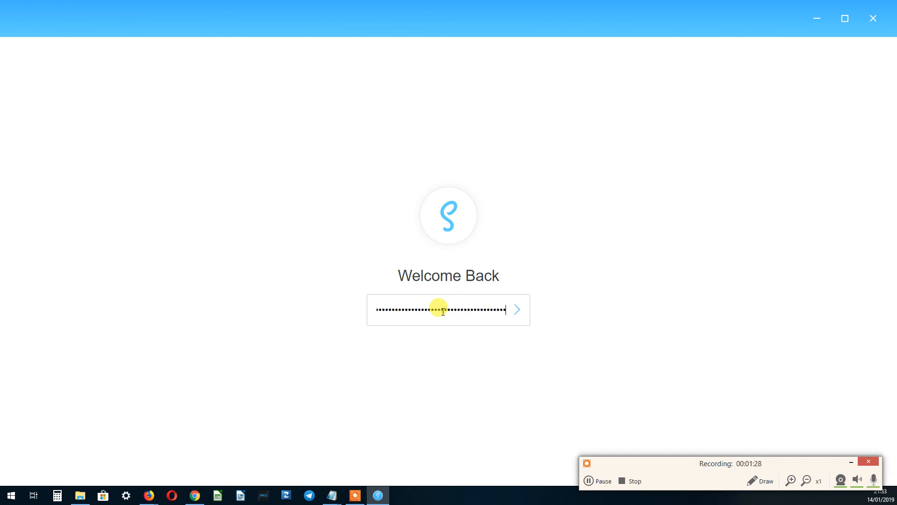
pyautogui.click(518, 316)
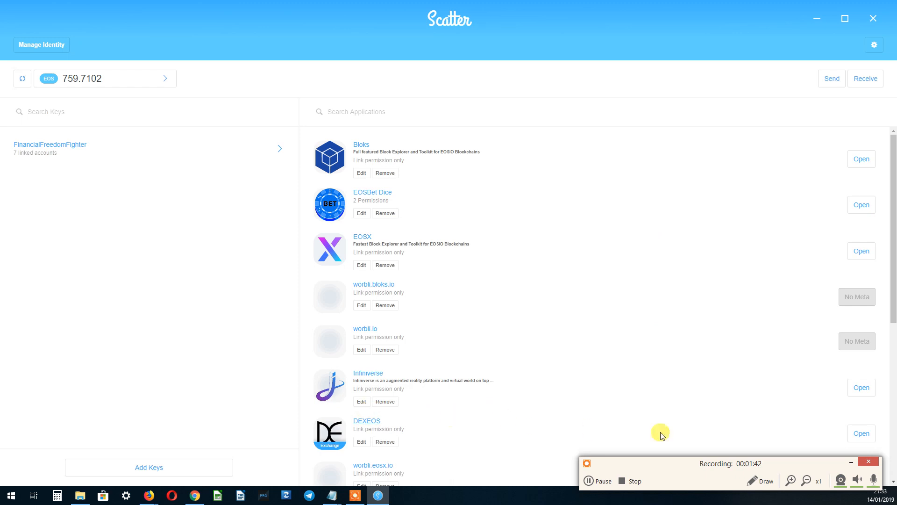
pyautogui.click(852, 463)
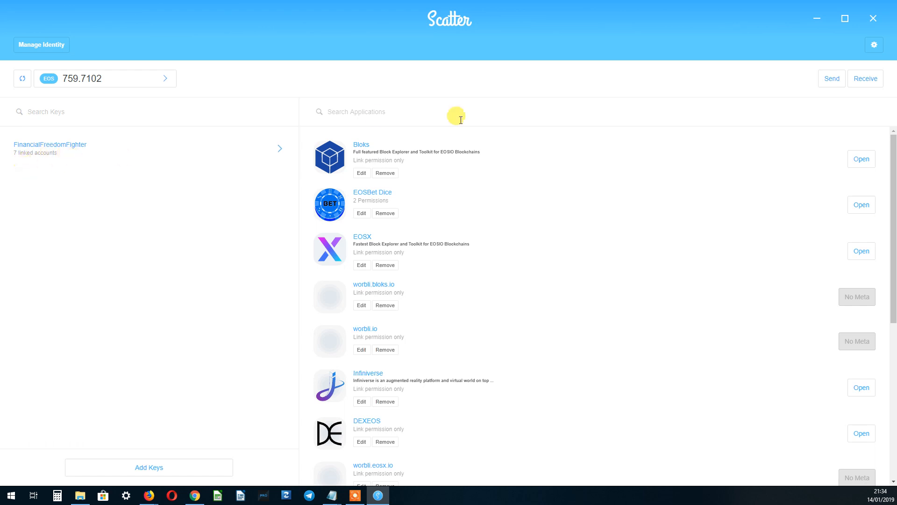
pyautogui.scroll(-6, 376, 161)
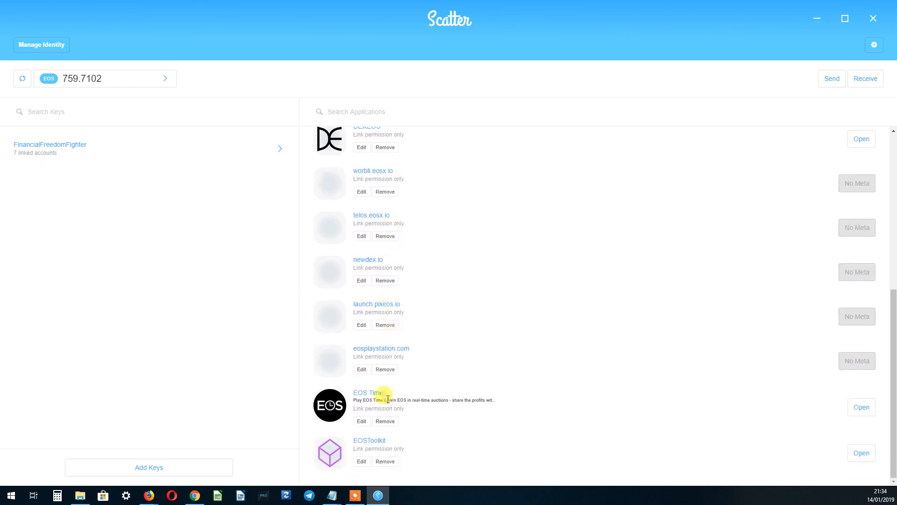
pyautogui.scroll(6, 416, 335)
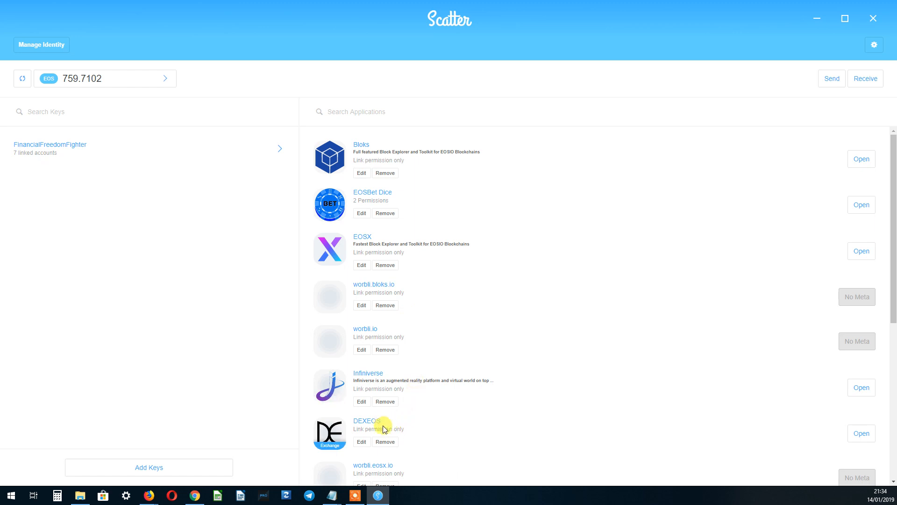
pyautogui.scroll(-1, 366, 384)
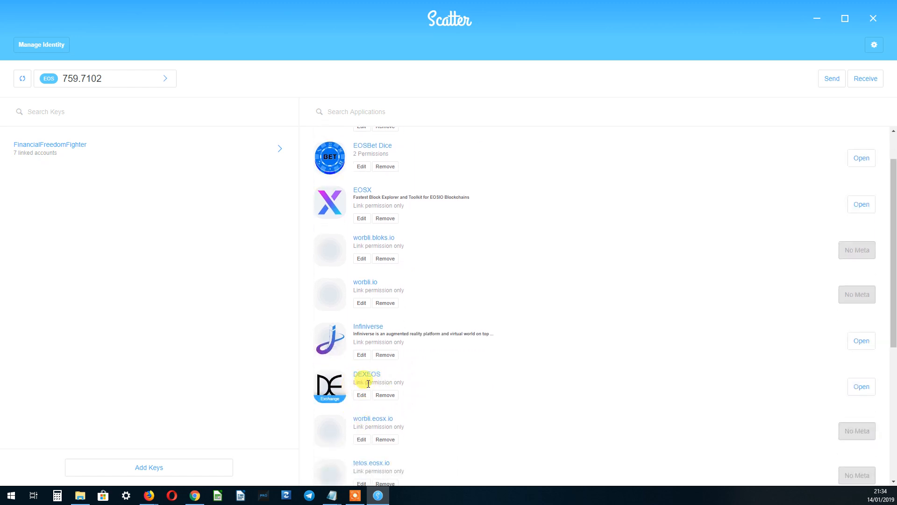
pyautogui.scroll(1, 369, 382)
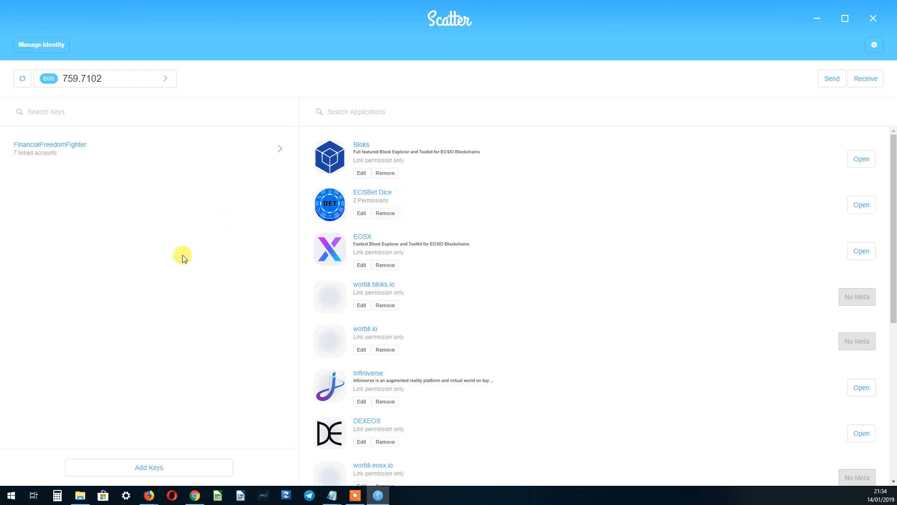
# Open the FinancialFreedomFighter key and browse its linked EOS, Telos, Tron and Ethereum accounts.
pyautogui.click(74, 147)
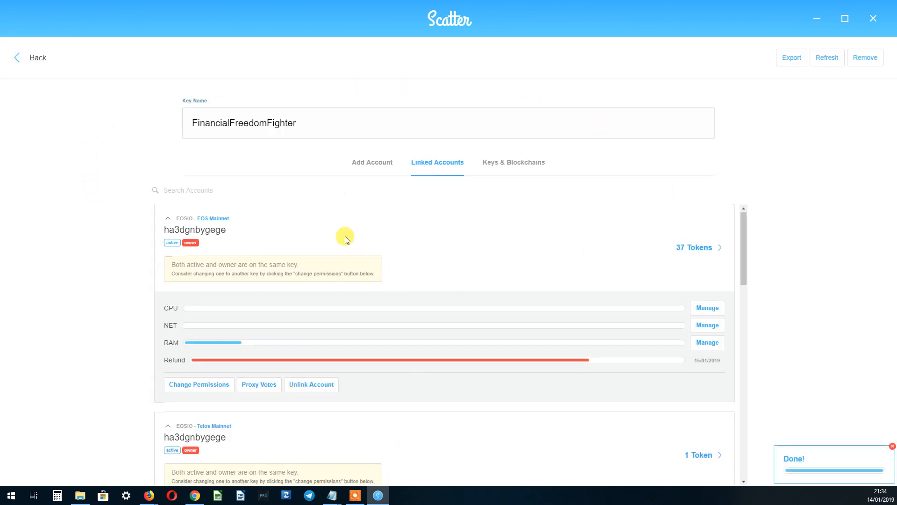
pyautogui.scroll(-3, 355, 243)
pyautogui.scroll(-9, 367, 261)
pyautogui.scroll(8, 342, 402)
pyautogui.scroll(-5, 360, 316)
pyautogui.scroll(1, 360, 312)
pyautogui.scroll(1, 299, 355)
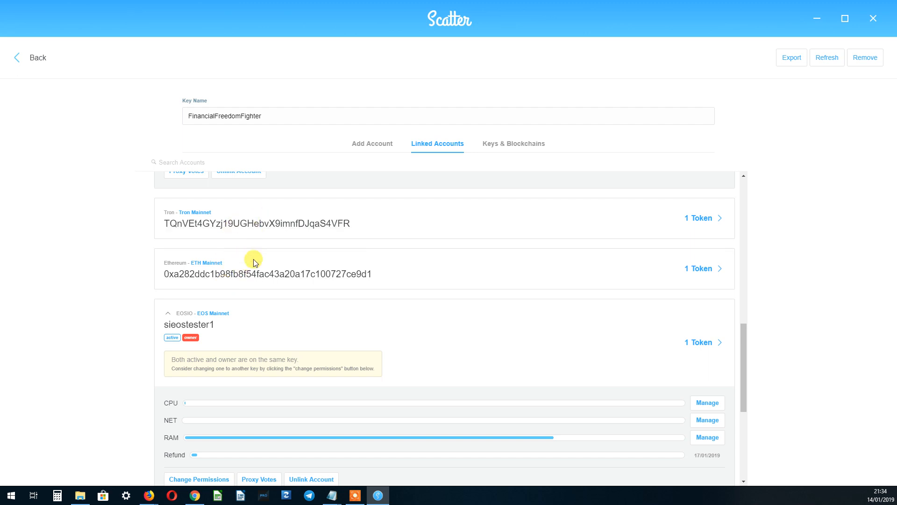
pyautogui.scroll(-2, 433, 255)
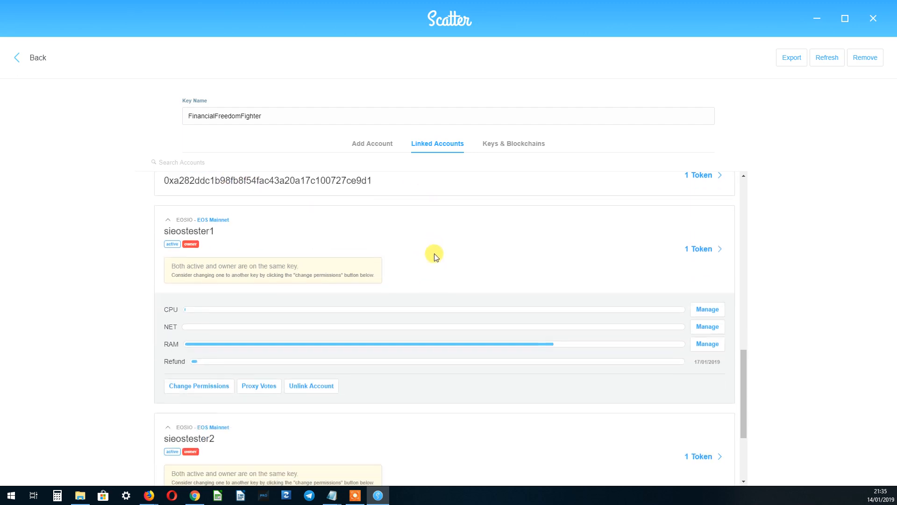
pyautogui.scroll(-3, 271, 274)
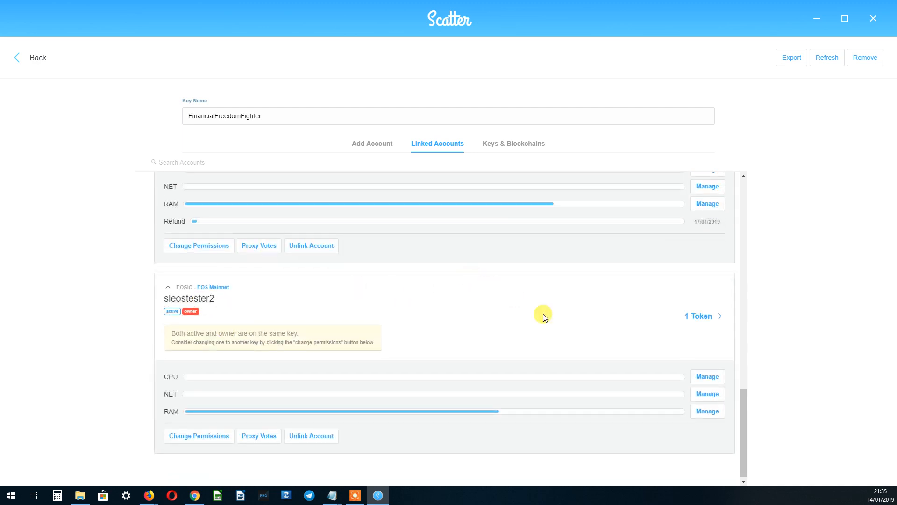
pyautogui.scroll(10, 543, 310)
pyautogui.scroll(3, 523, 316)
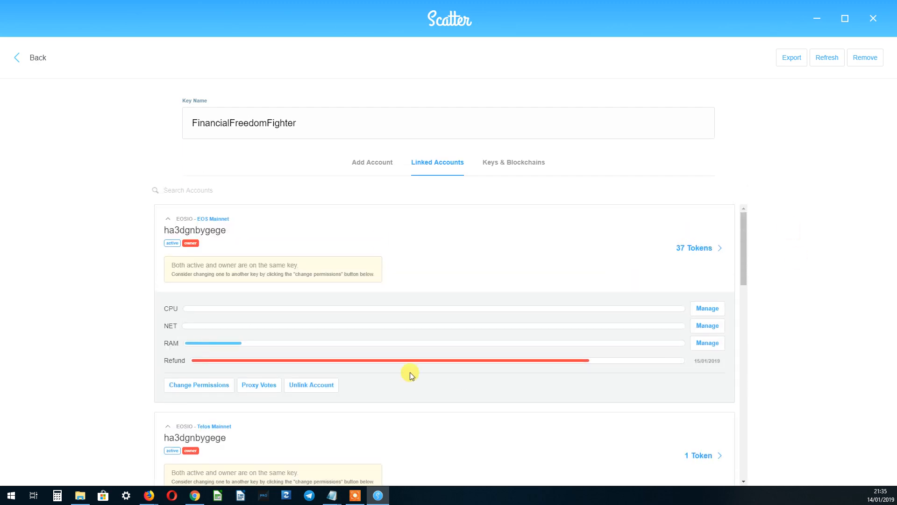
# Show the key's Add Account options, leaving Worbli Mainnet selected as the network.
pyautogui.click(379, 168)
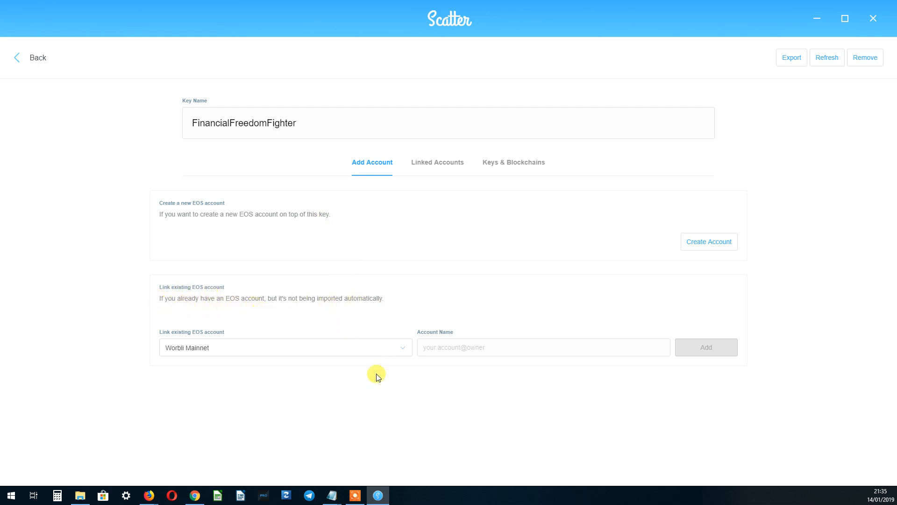
pyautogui.click(365, 351)
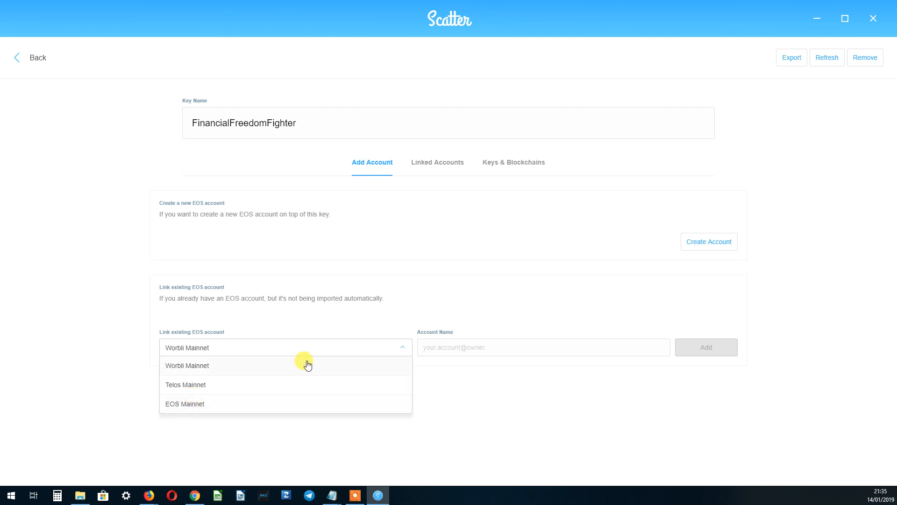
pyautogui.click(401, 347)
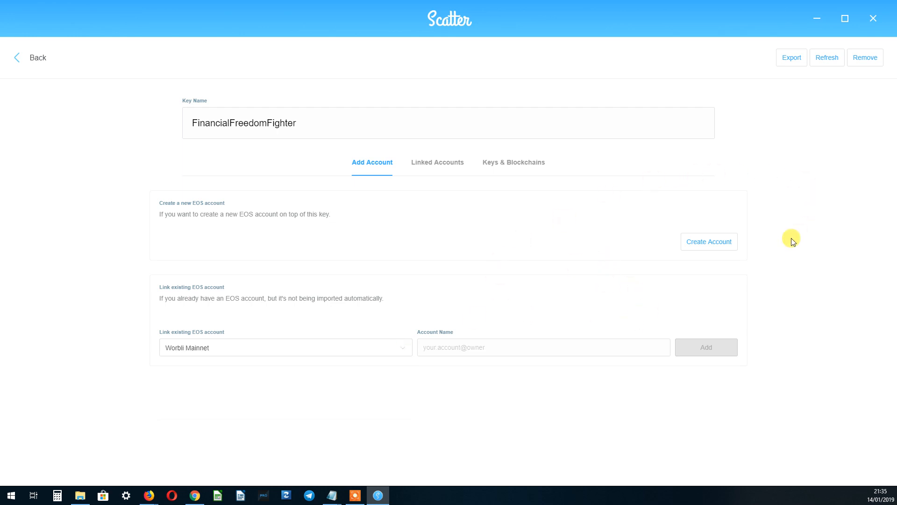
pyautogui.click(701, 250)
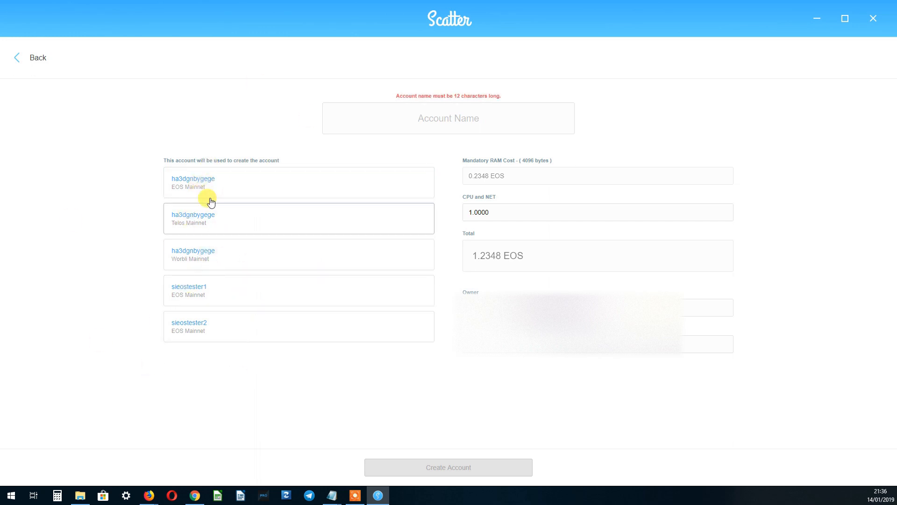
pyautogui.click(214, 183)
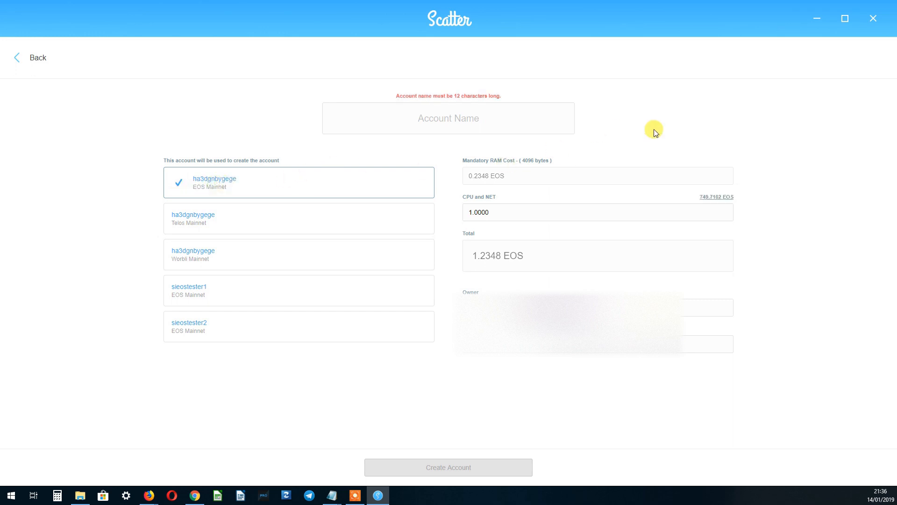
pyautogui.click(508, 118)
pyautogui.write('sieostester')
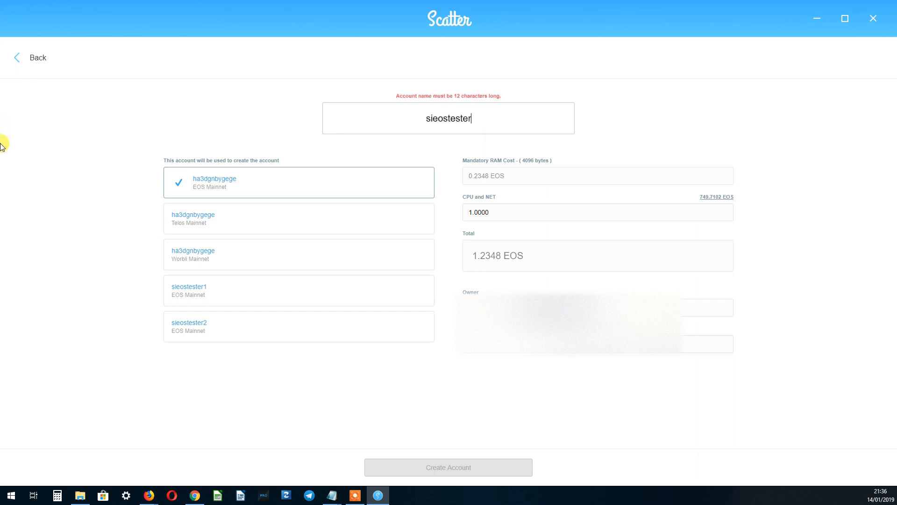
pyautogui.write('3')
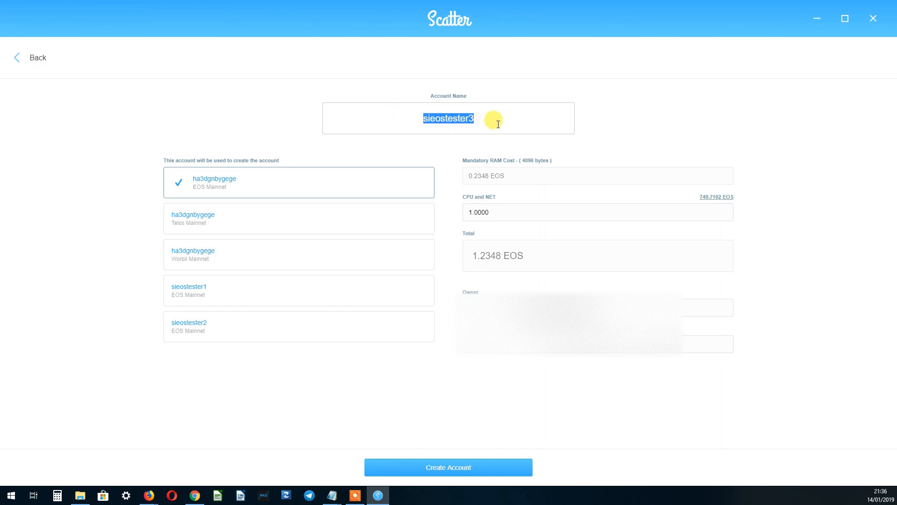
# Correct the account name until the valid name sieostester3 passes the check.
pyautogui.press('BackSpace')
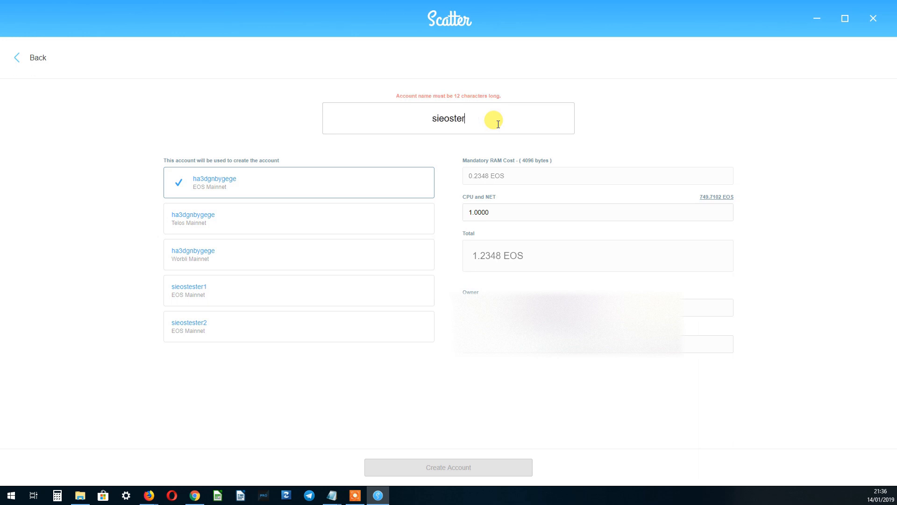
pyautogui.press('BackSpace')
pyautogui.press('BackSpace')
pyautogui.press('BackSpace')
pyautogui.write('tester7')
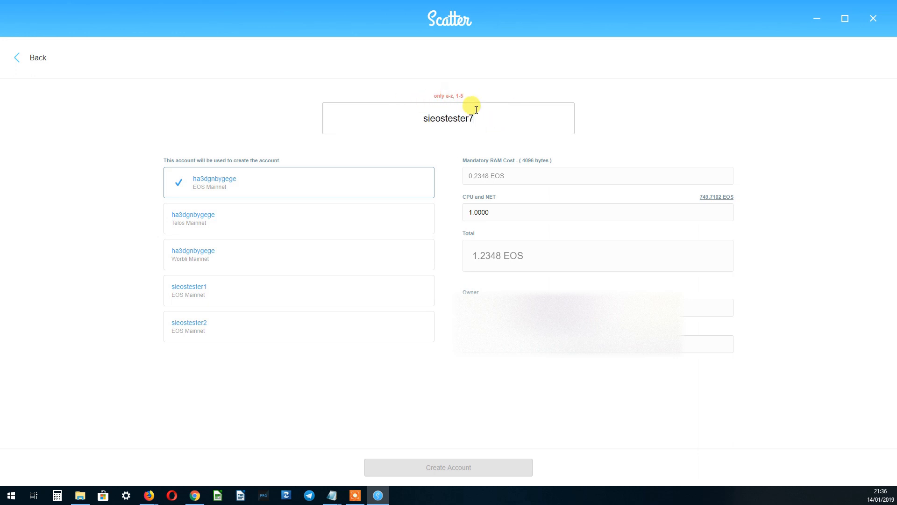
pyautogui.press('BackSpace')
pyautogui.write('3')
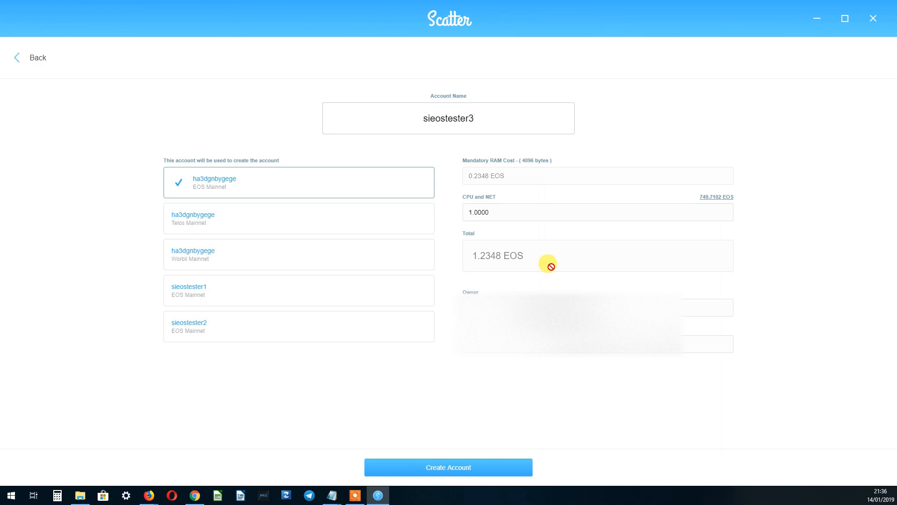
pyautogui.click(525, 213)
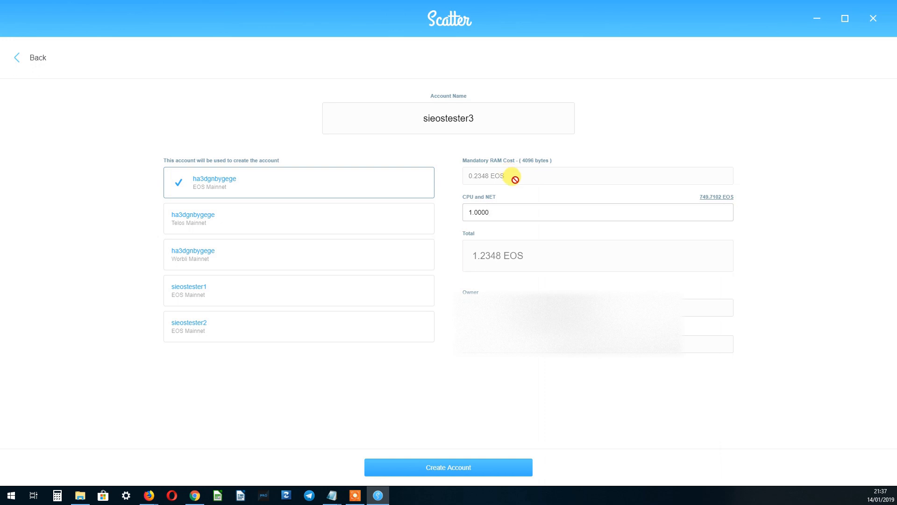
# Stake 10 EOS for CPU and NET, totalling 10.2348 EOS, and submit the account creation.
pyautogui.moveTo(513, 215); pyautogui.dragTo(456, 206)
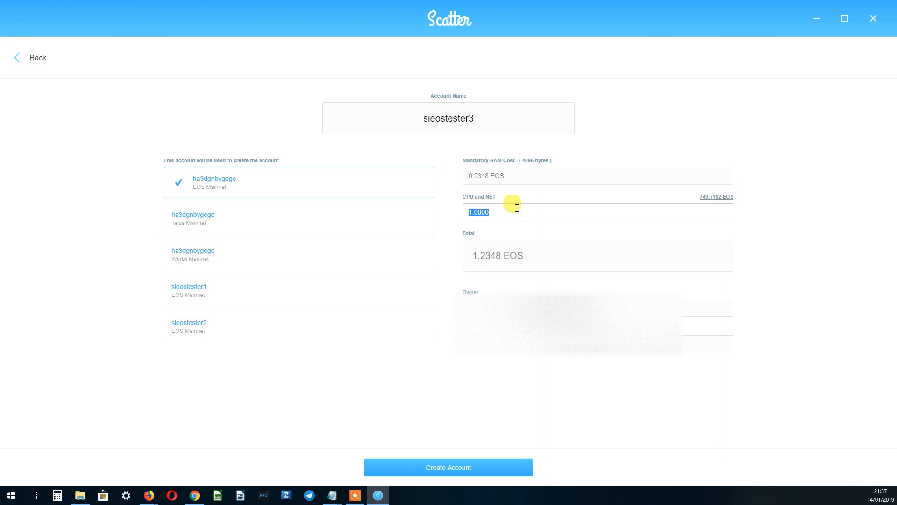
pyautogui.write('5')
pyautogui.moveTo(517, 206); pyautogui.dragTo(453, 206)
pyautogui.write('10')
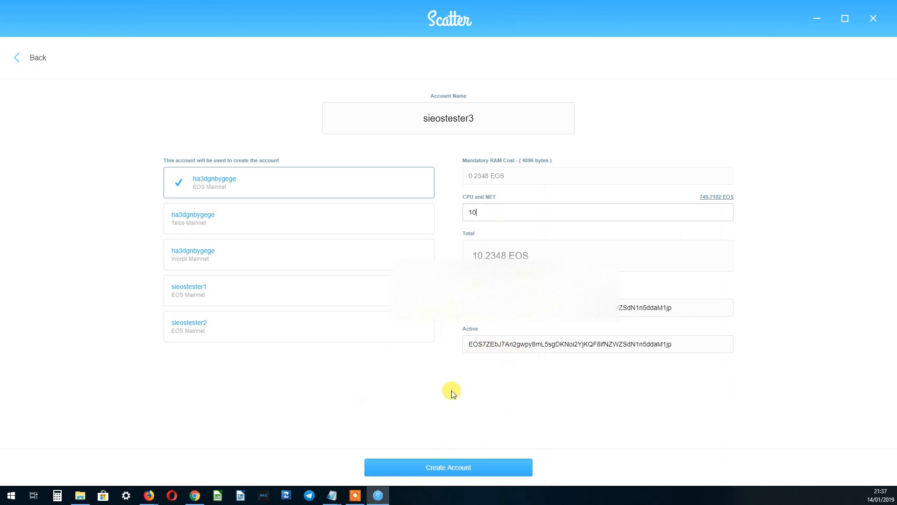
pyautogui.click(449, 468)
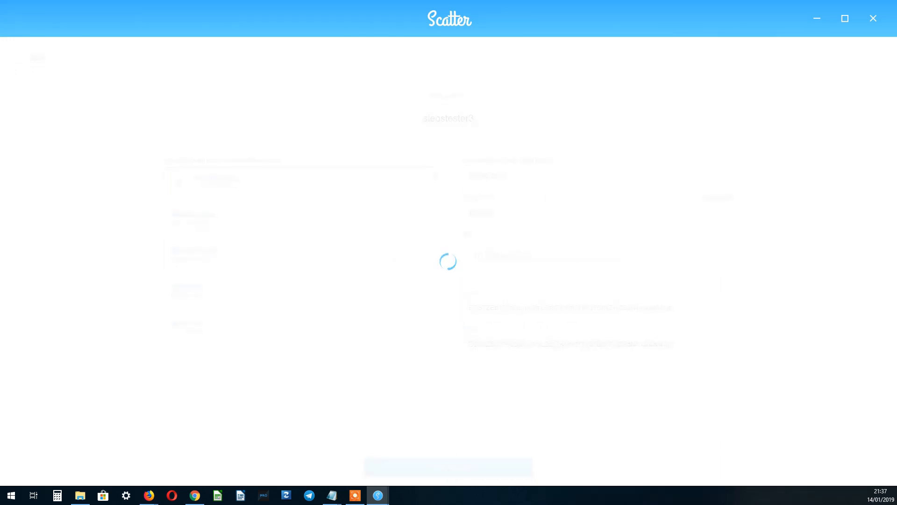
# Allow the account-creation signature request and open the resulting transaction on EOS Flare.
pyautogui.moveTo(769, 141)
pyautogui.mouseDown()
pyautogui.moveTo(391, 88)
pyautogui.moveTo(405, 80)
pyautogui.mouseUp()
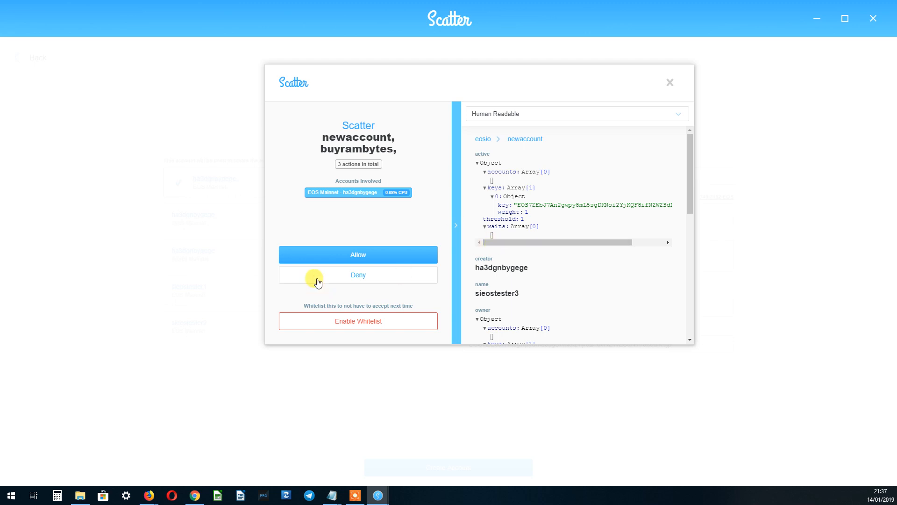
pyautogui.moveTo(689, 153); pyautogui.dragTo(681, 70)
pyautogui.click(366, 257)
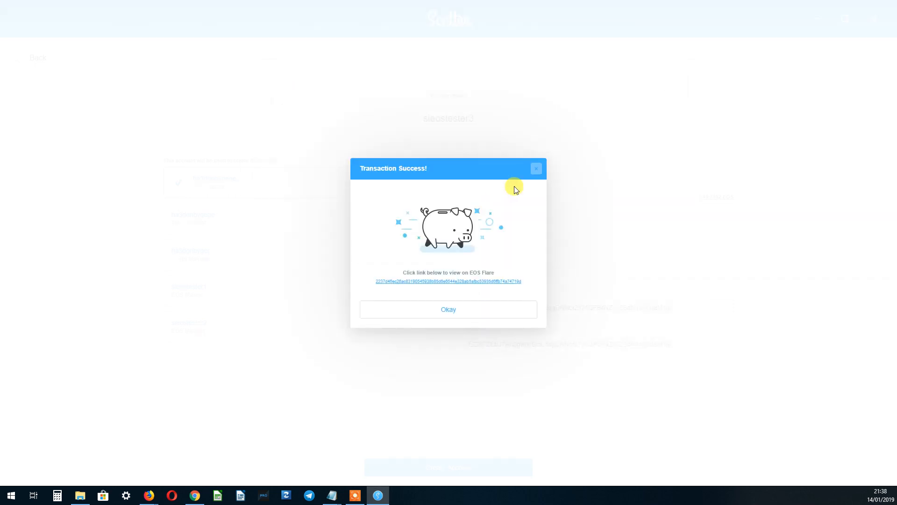
pyautogui.click(454, 283)
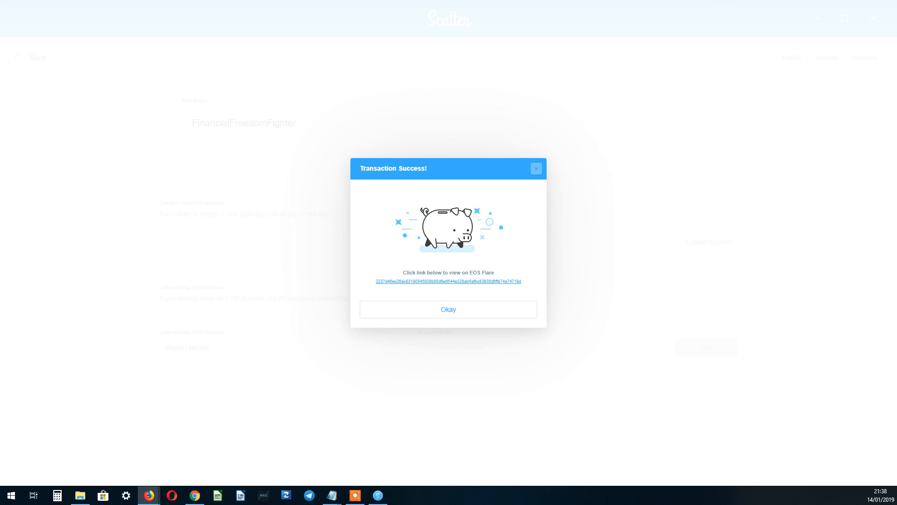
# Check the EOS Flare transaction: sieostester3 created, 4096 bytes RAM bought, 7.5 CPU and 2.5 NET staked.
pyautogui.moveTo(896, 280); pyautogui.dragTo(538, 75)
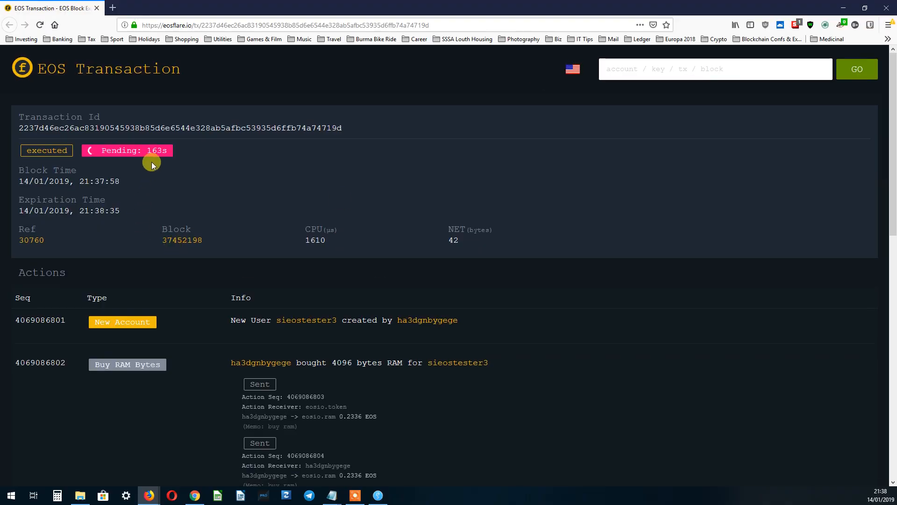
pyautogui.moveTo(24, 138); pyautogui.dragTo(288, 143)
pyautogui.click(123, 156)
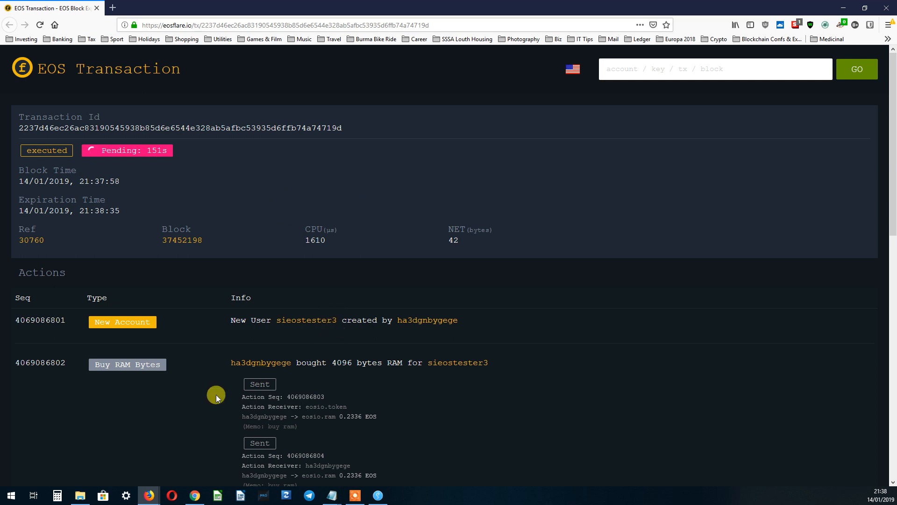
pyautogui.scroll(-2, 80, 346)
pyautogui.scroll(-4, 81, 346)
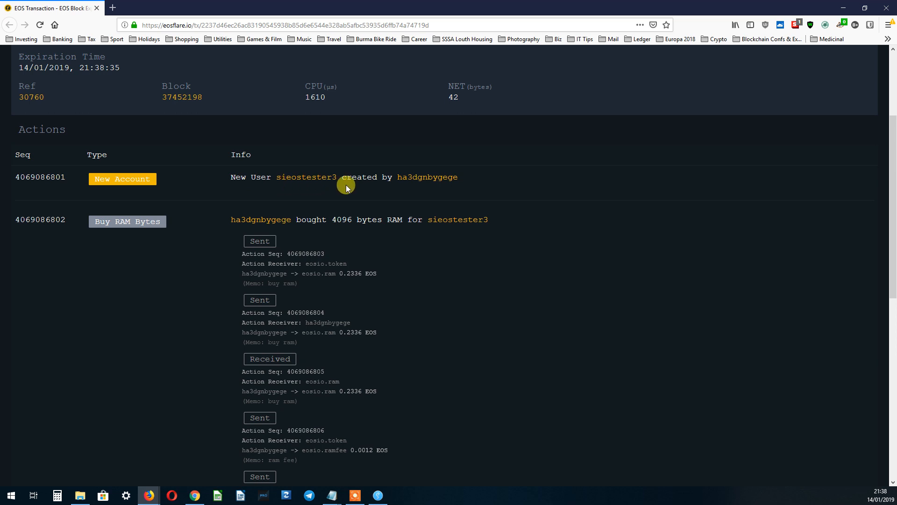
pyautogui.scroll(-8, 342, 287)
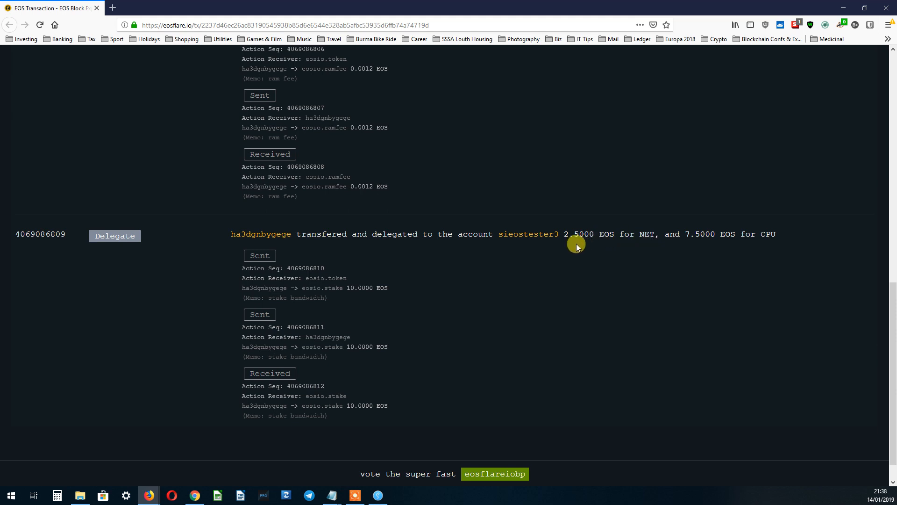
pyautogui.scroll(-1, 372, 322)
pyautogui.scroll(20, 451, 407)
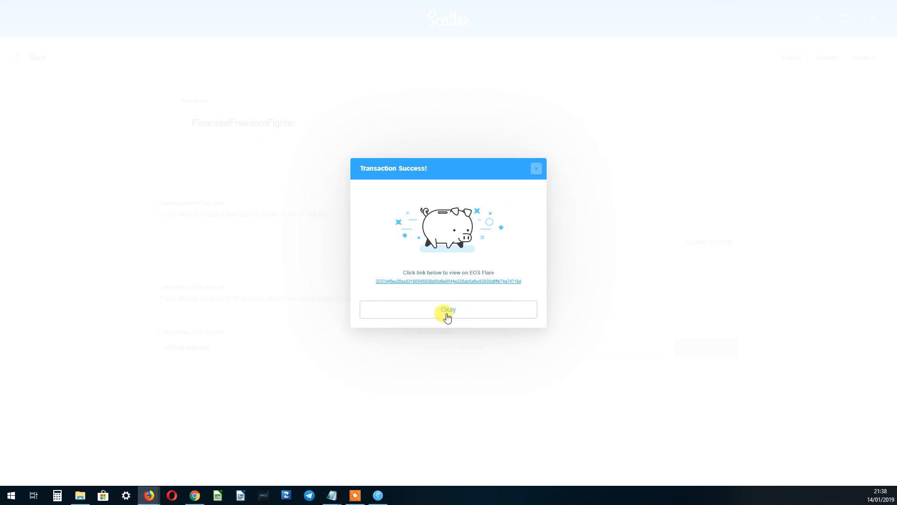
# Dismiss the success message and scroll the key's linked accounts down to sieostester3.
pyautogui.click(447, 312)
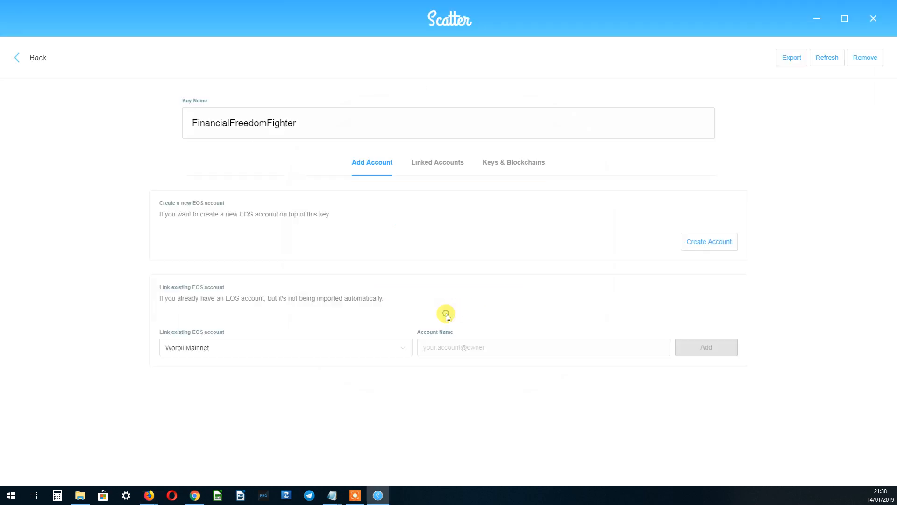
pyautogui.click(38, 58)
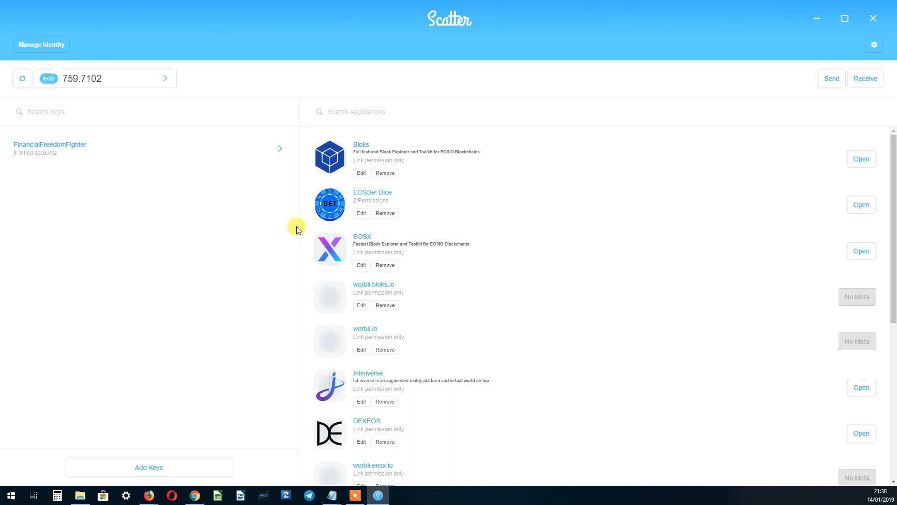
pyautogui.click(35, 150)
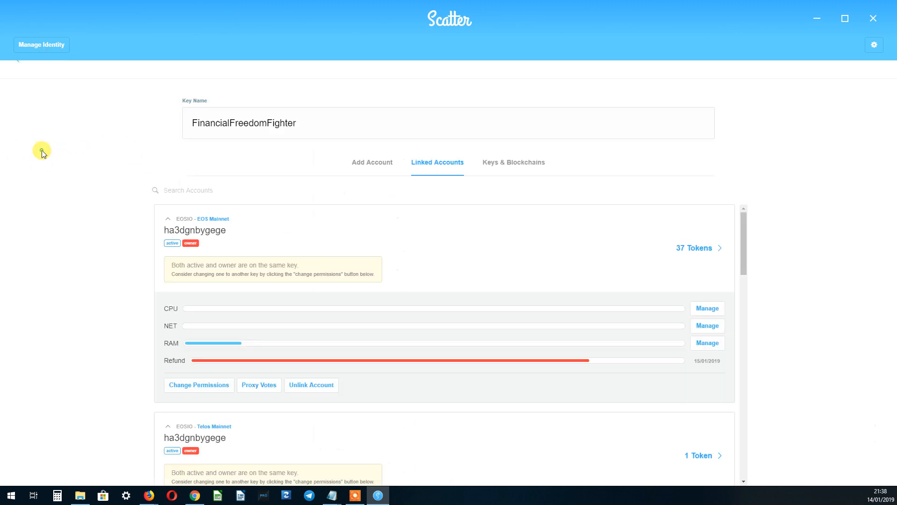
pyautogui.scroll(-10, 261, 285)
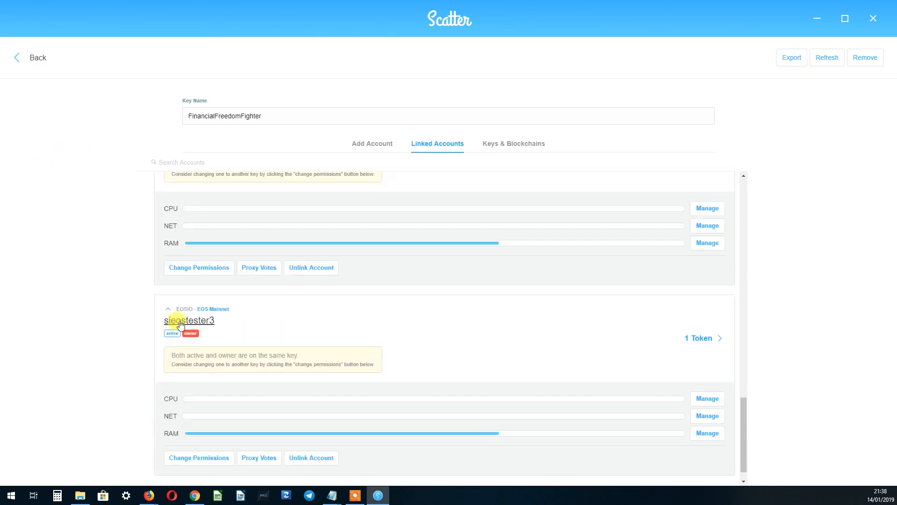
pyautogui.scroll(-1, 264, 401)
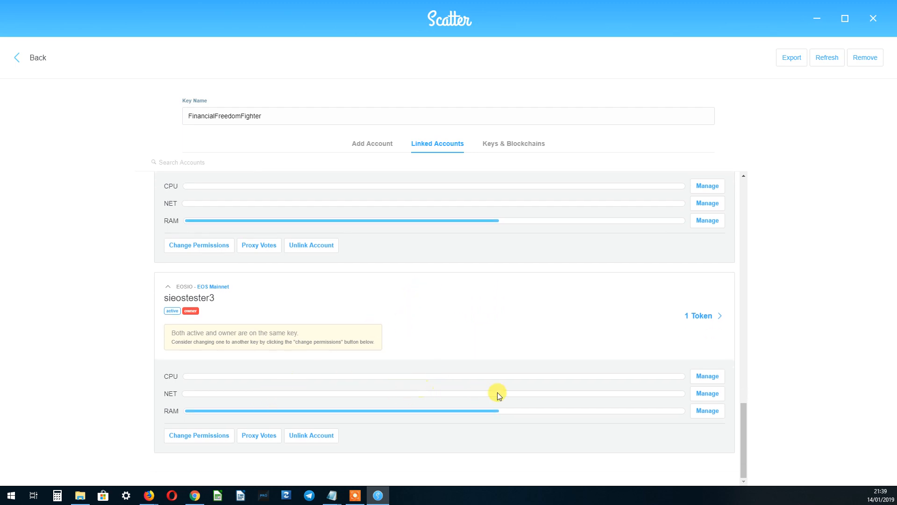
# Try the sieostester3 CPU and NET stake and unstake sliders, then leave without confirming.
pyautogui.click(707, 376)
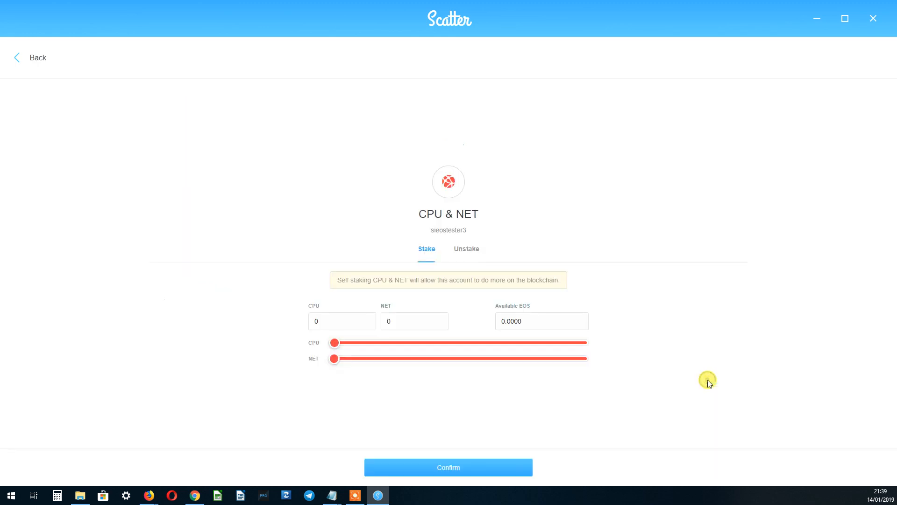
pyautogui.moveTo(335, 346); pyautogui.dragTo(431, 345)
pyautogui.click(468, 250)
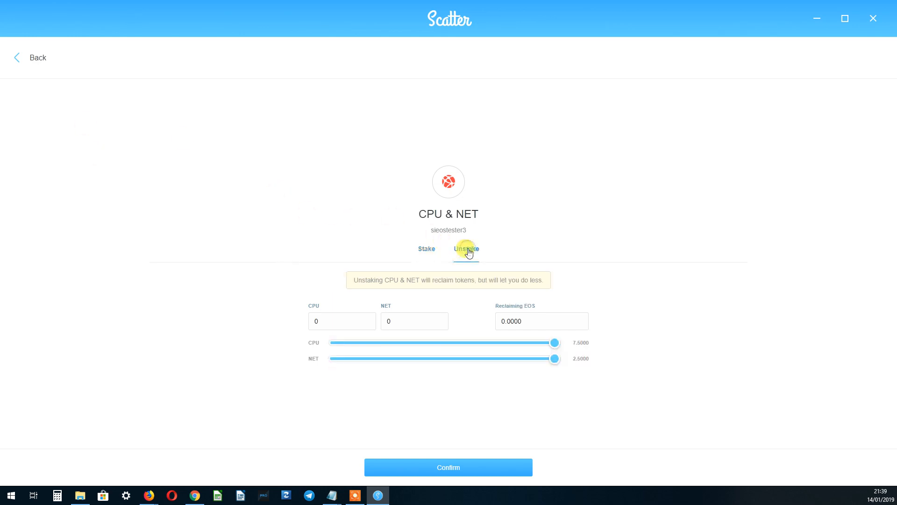
pyautogui.moveTo(553, 346); pyautogui.dragTo(572, 353)
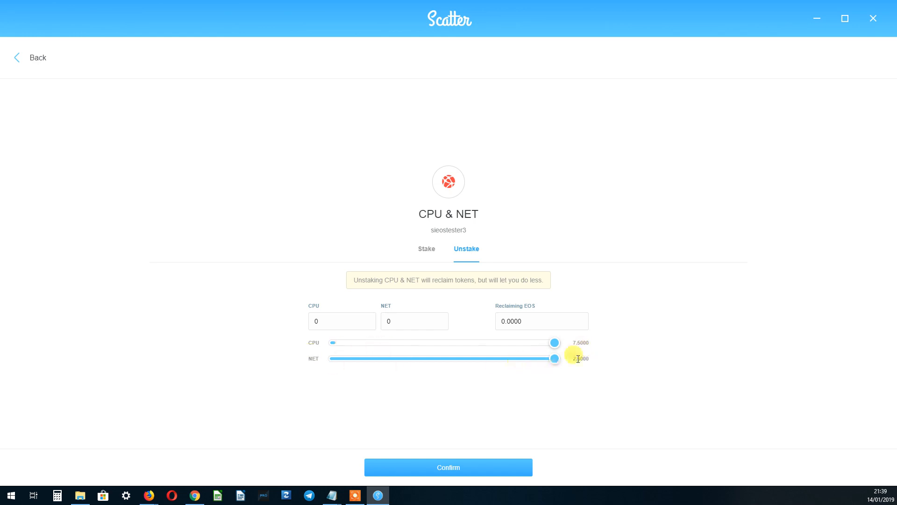
pyautogui.moveTo(555, 345); pyautogui.dragTo(431, 348)
pyautogui.moveTo(555, 358)
pyautogui.mouseDown()
pyautogui.moveTo(457, 366)
pyautogui.moveTo(571, 362)
pyautogui.mouseUp()
pyautogui.click(432, 343)
pyautogui.moveTo(434, 346)
pyautogui.mouseDown()
pyautogui.moveTo(527, 346)
pyautogui.moveTo(446, 349)
pyautogui.mouseUp()
pyautogui.click(41, 59)
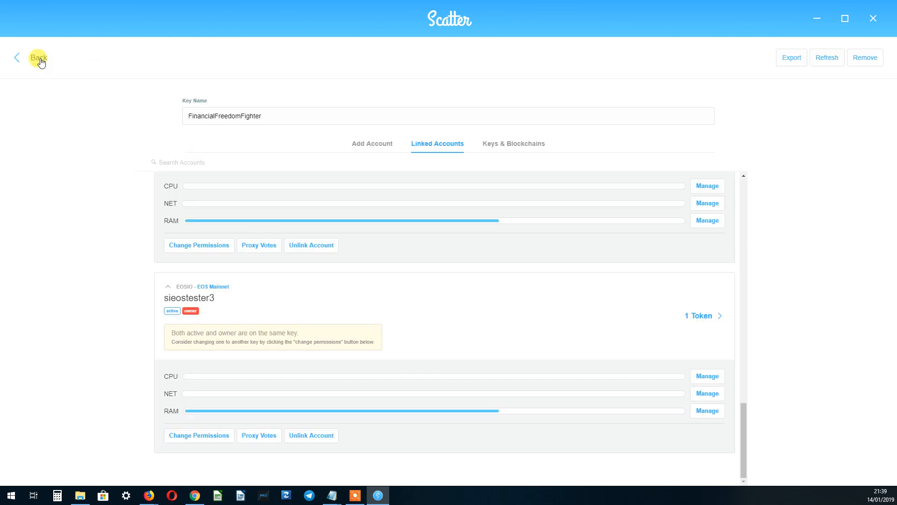
# Go back to the Scatter home showing the 759.7102 EOS balance, then bring up the recorder controls.
pyautogui.click(40, 59)
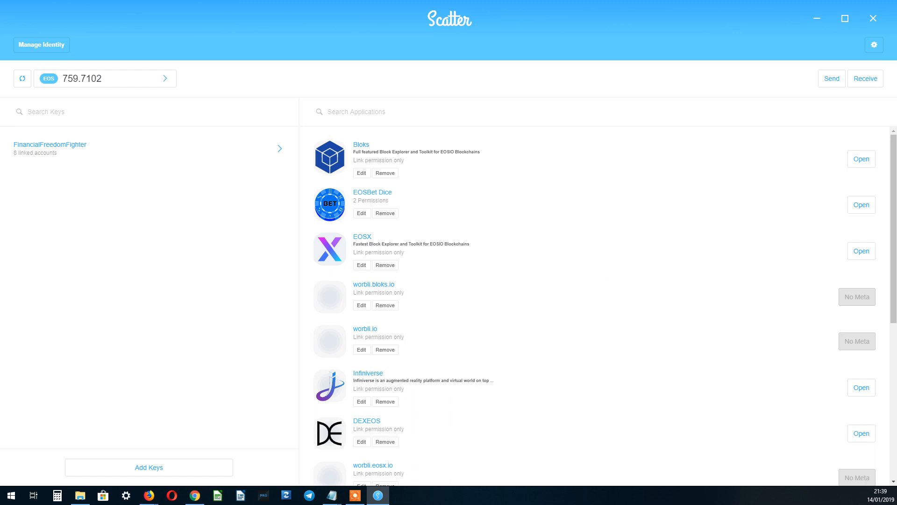
pyautogui.press('F10')
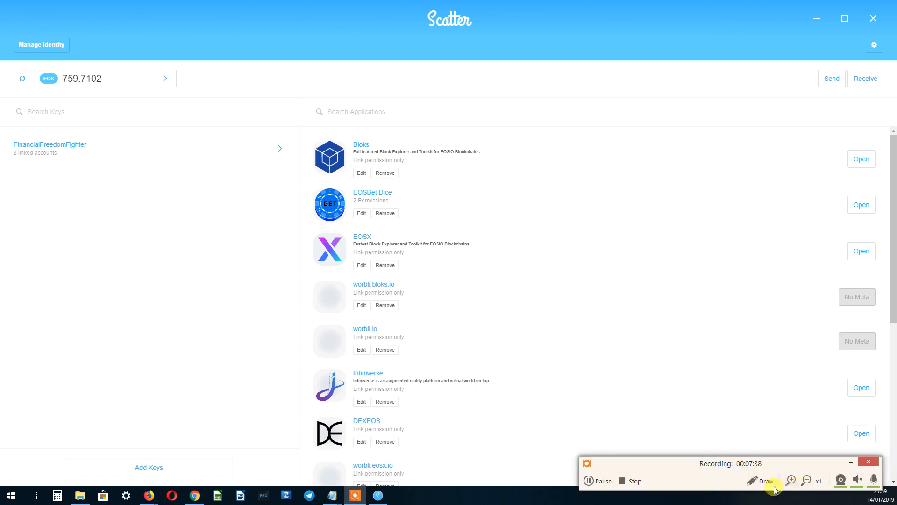